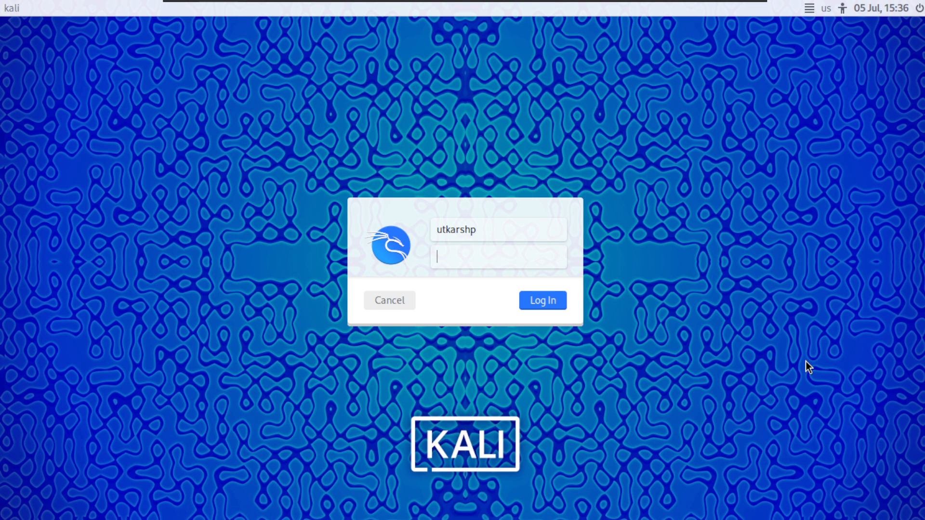
Step: Log in to Kali with the account password and replace the Kali homepage tab with a new tab
type("kali")
key("Return")
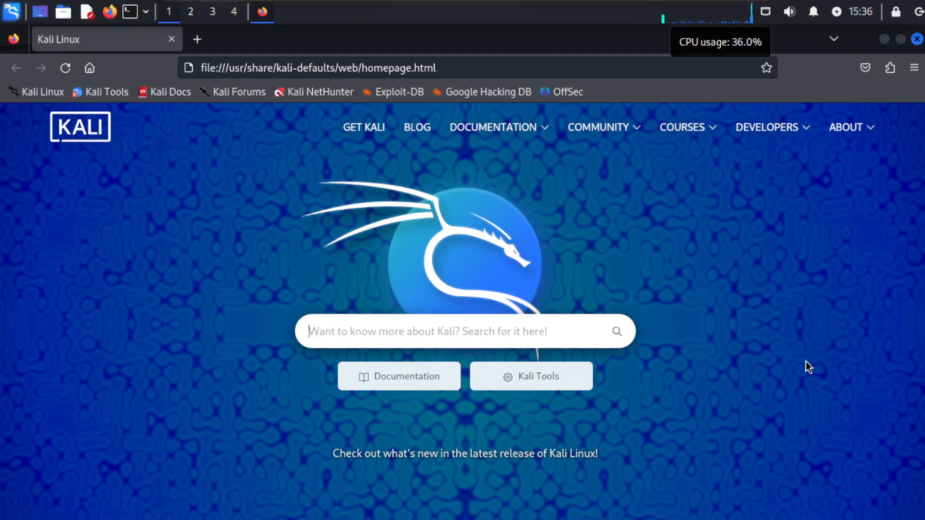
left_click(205, 37)
left_click(171, 42)
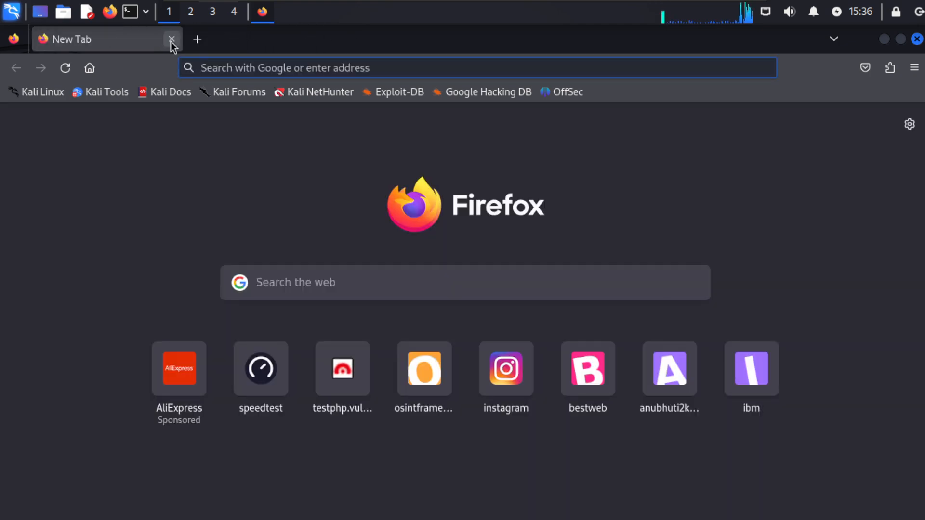
Step: Load testphp.vulnweb.com in Firefox, then minimize the window to show the desktop
type("testphp.vulnweb.com/")
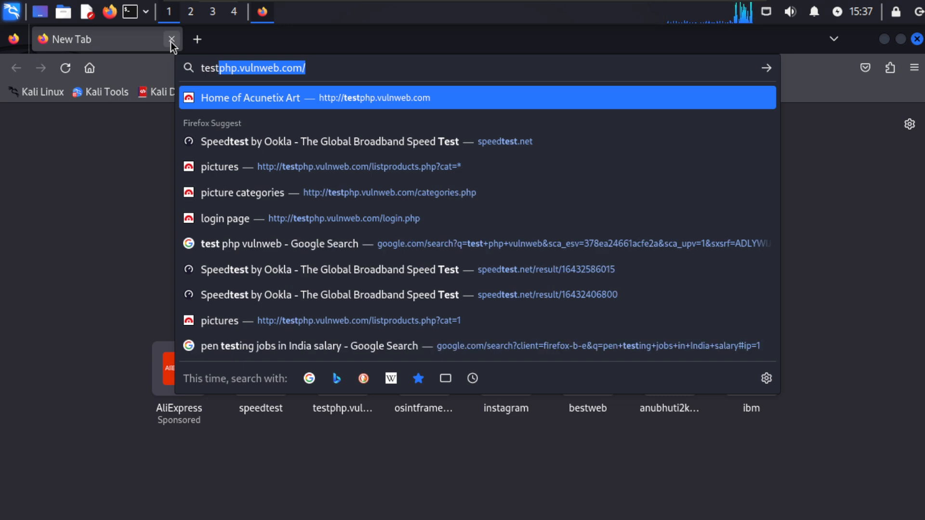
key("Return")
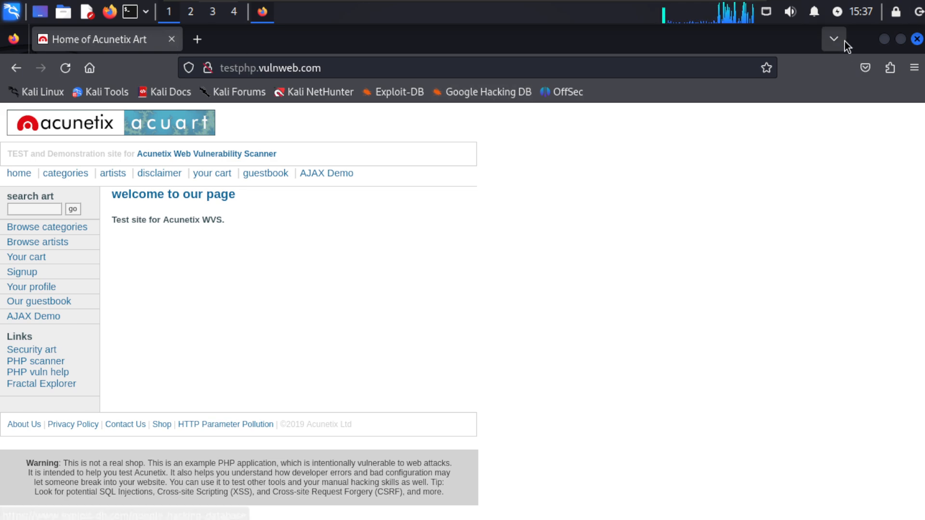
left_click(884, 40)
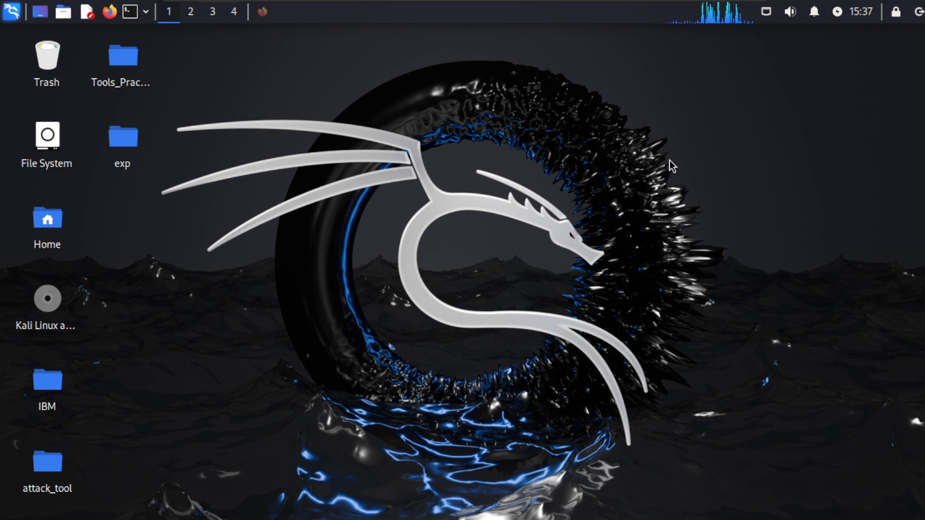
Step: Restore and re-minimize Firefox, then bring up the Kali application launcher with the Super key
key("alt+Tab")
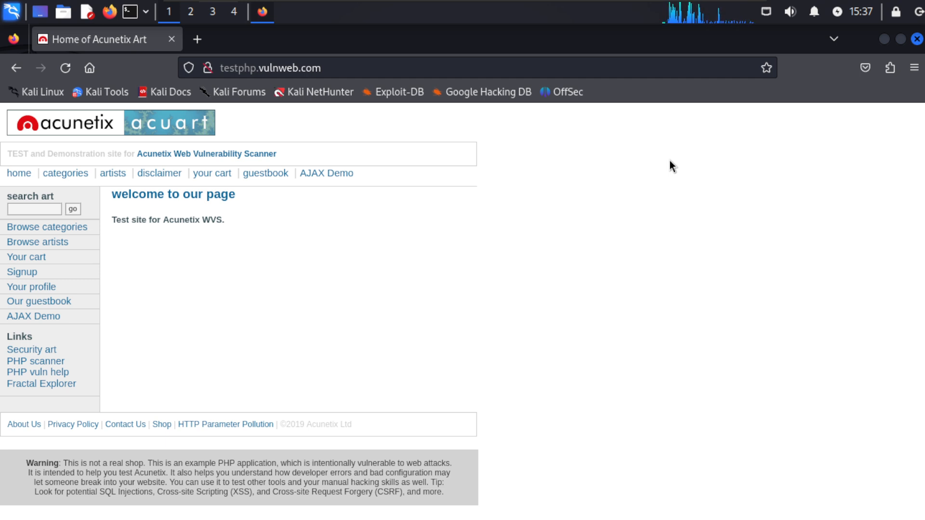
left_click(880, 42)
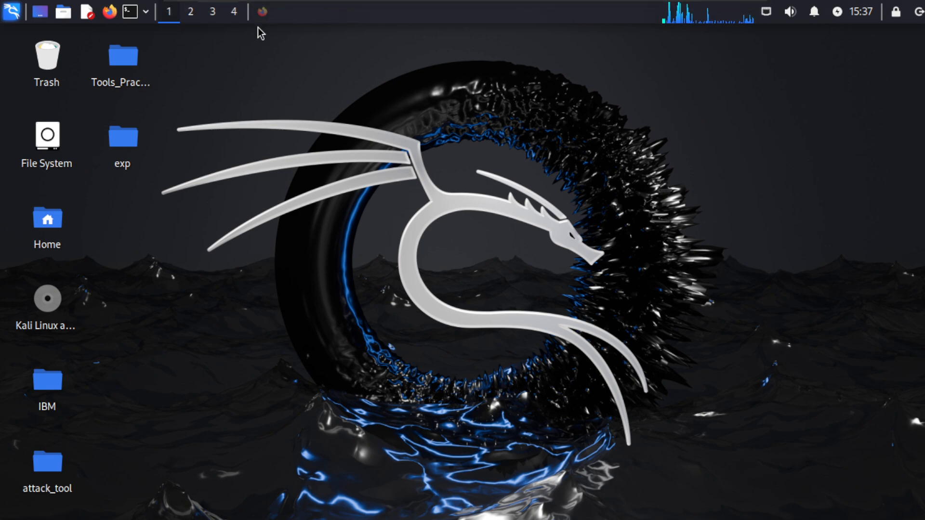
key("super")
Step: Search the launcher for 'wire' and start Wireshark, waiting for its capture interface list
type("w")
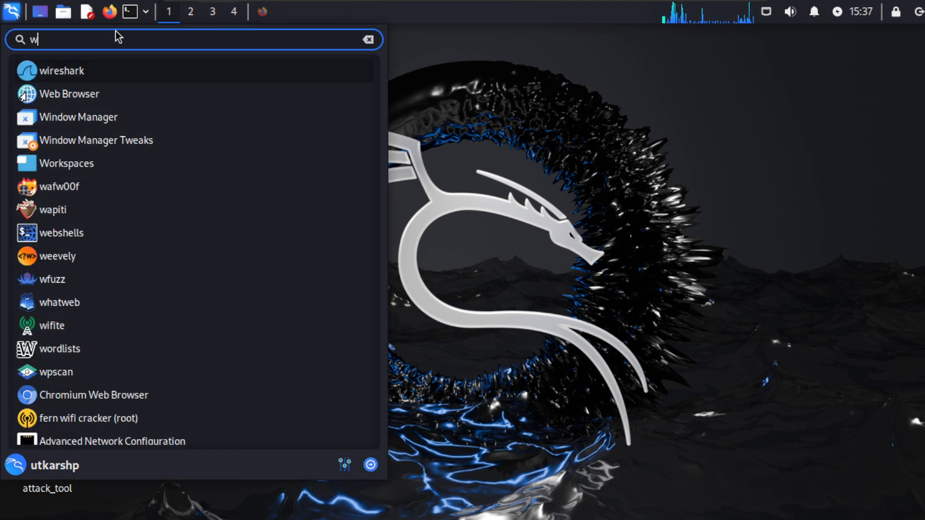
type("ire")
left_click(71, 69)
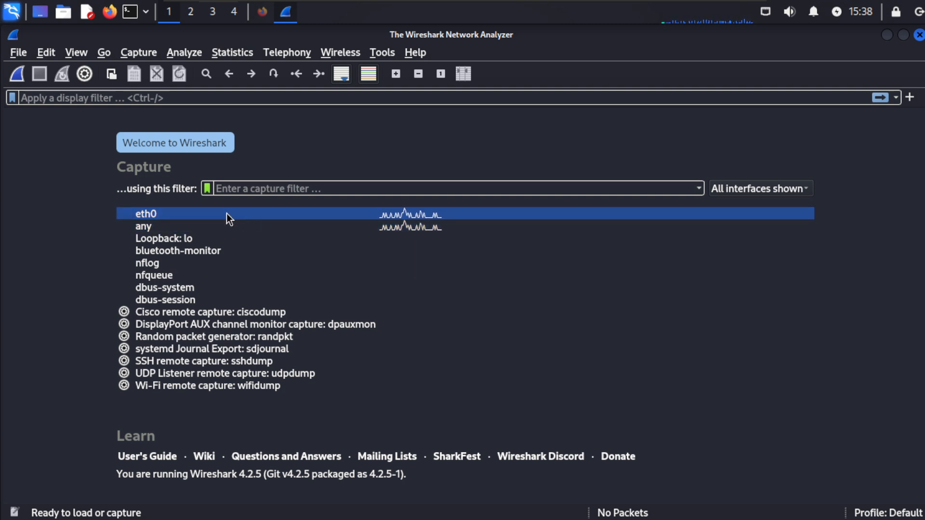
mouse_move(228, 213)
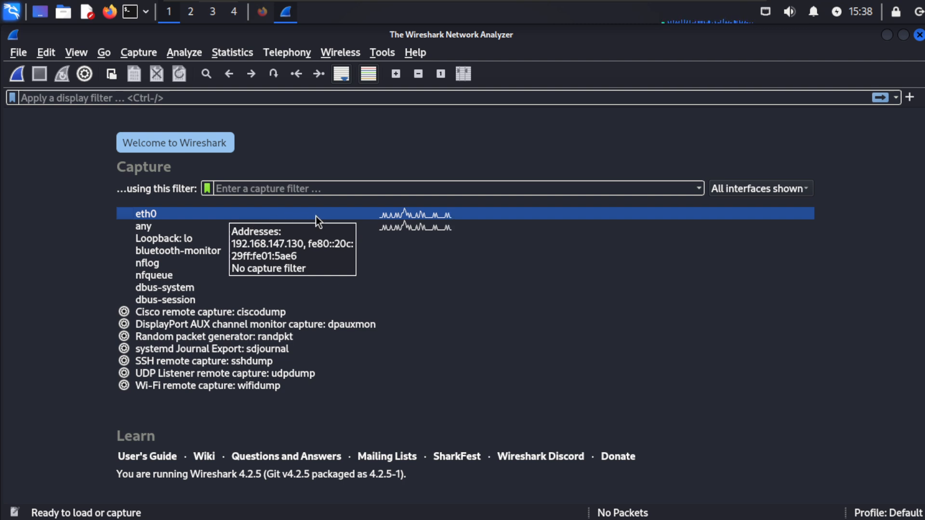
Step: Start a live capture on eth0 alone, then switch back to Firefox
left_click(163, 227, "ctrl")
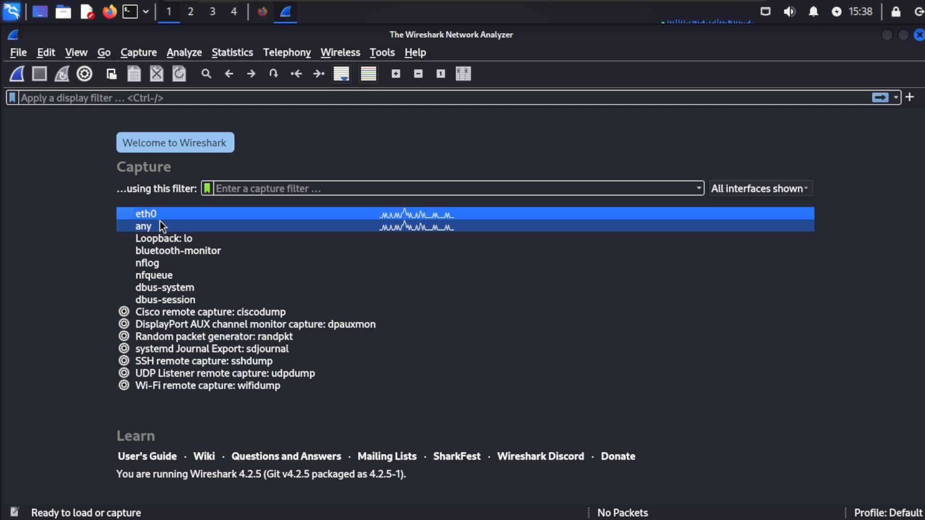
left_click(160, 225, "ctrl")
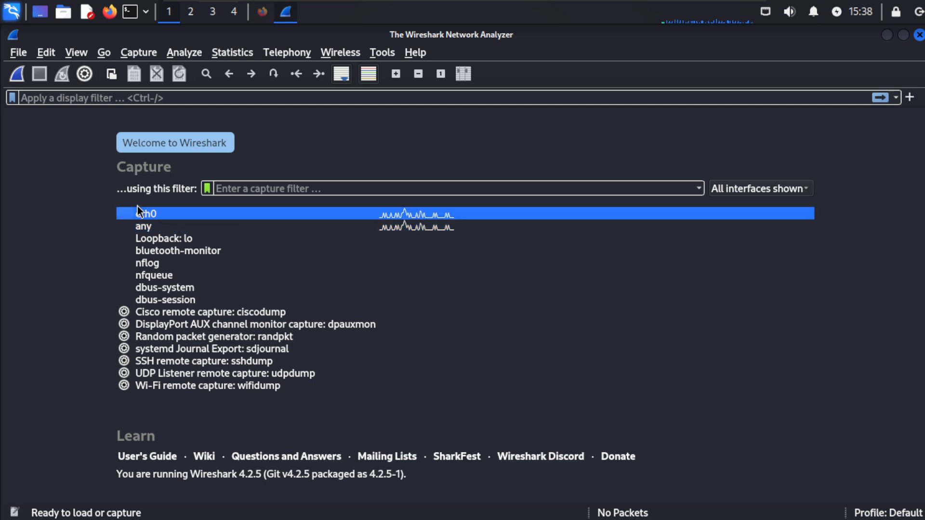
left_click(18, 75)
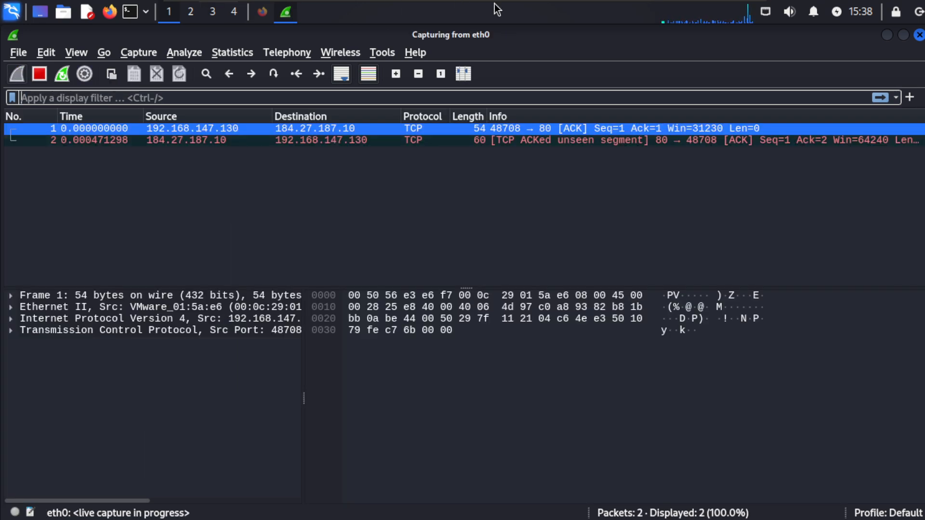
key("alt+Tab")
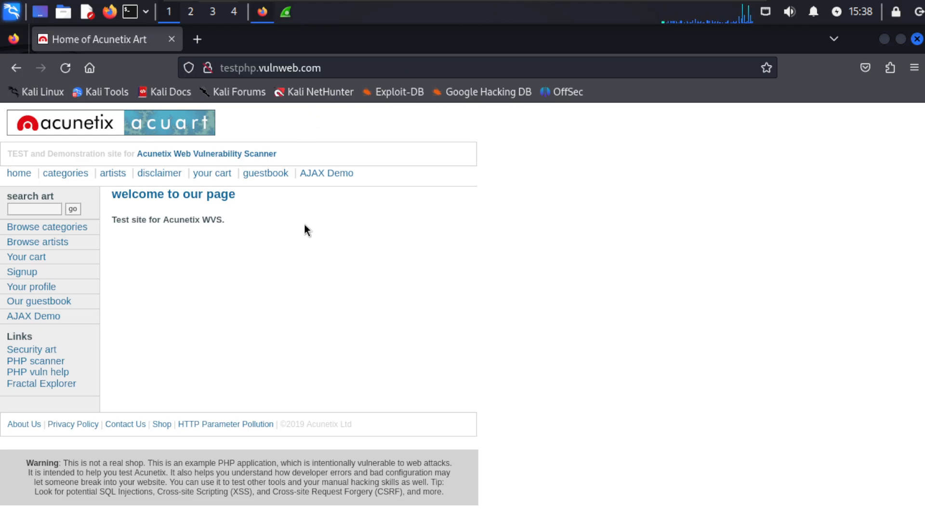
Step: Sign in on the site's login page with the demo username and password, declining to save the login
left_click(34, 276)
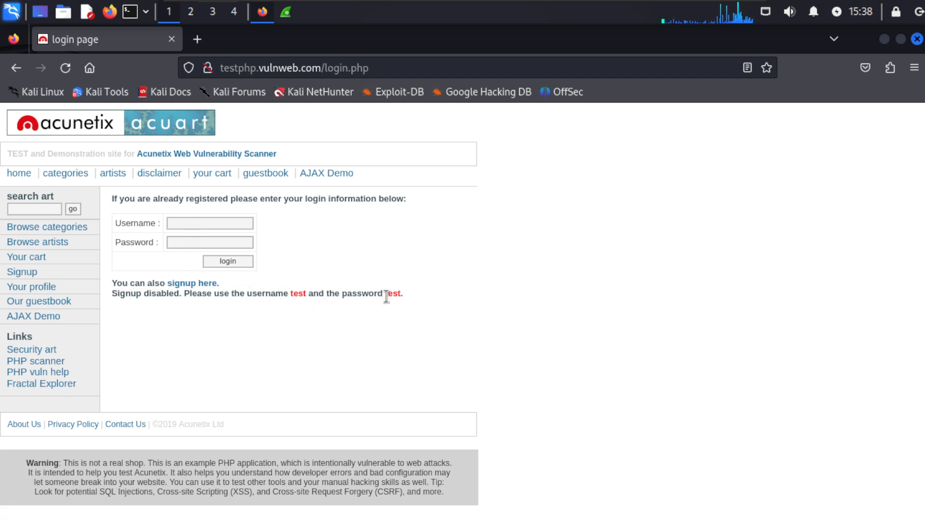
left_click(225, 222)
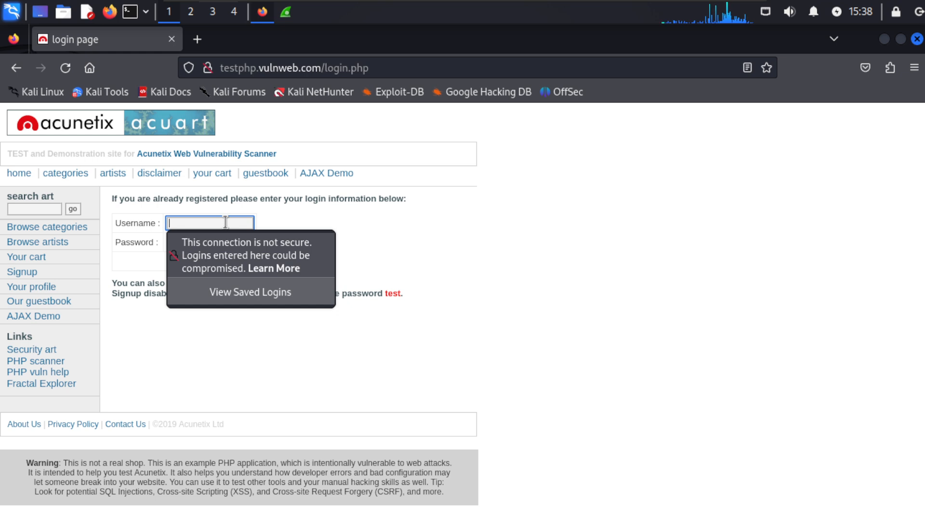
type("test")
key("Tab")
type("test")
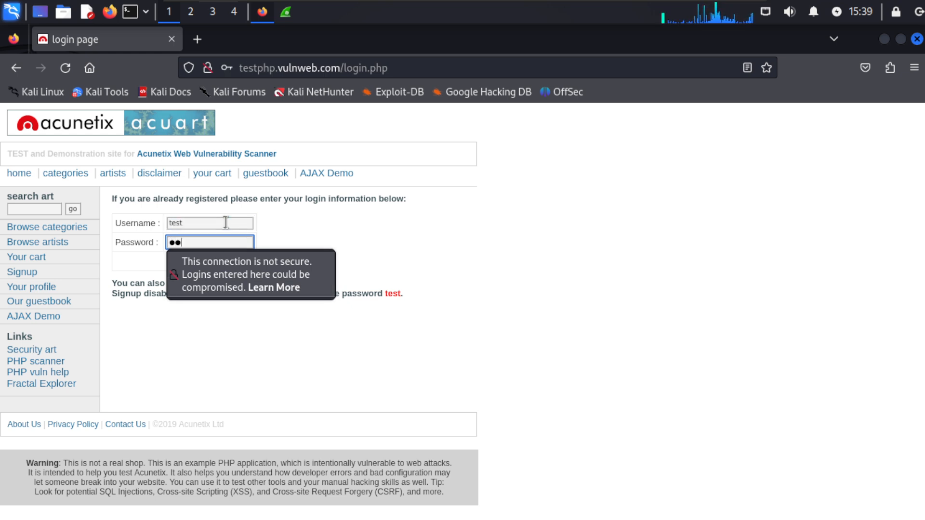
key("Return")
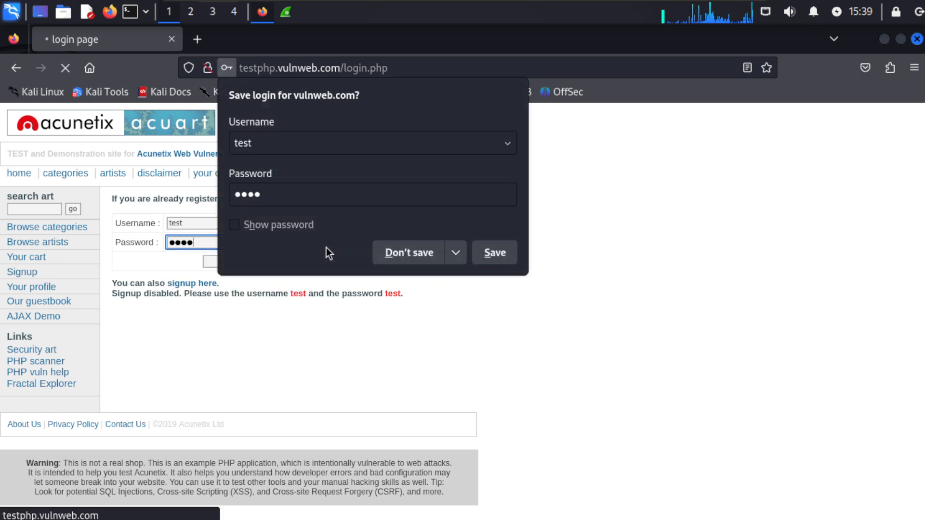
left_click(404, 253)
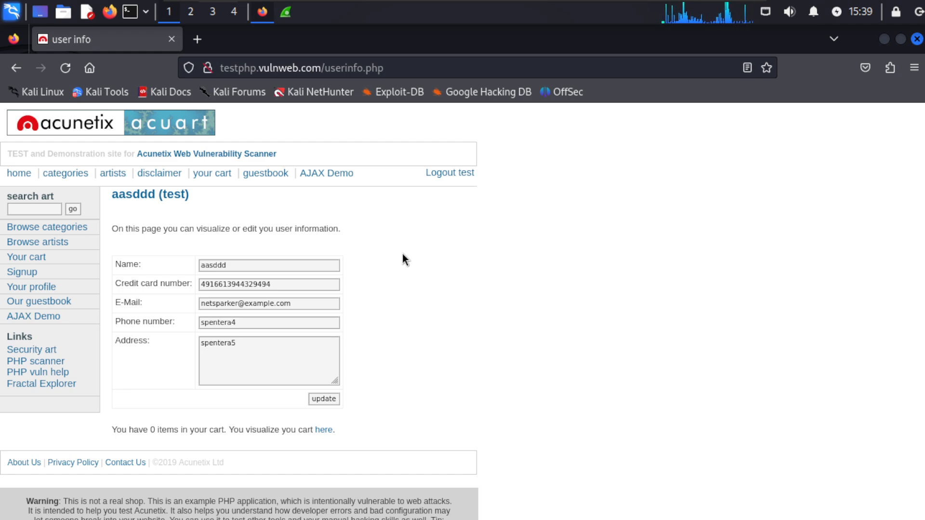
key("alt+Tab")
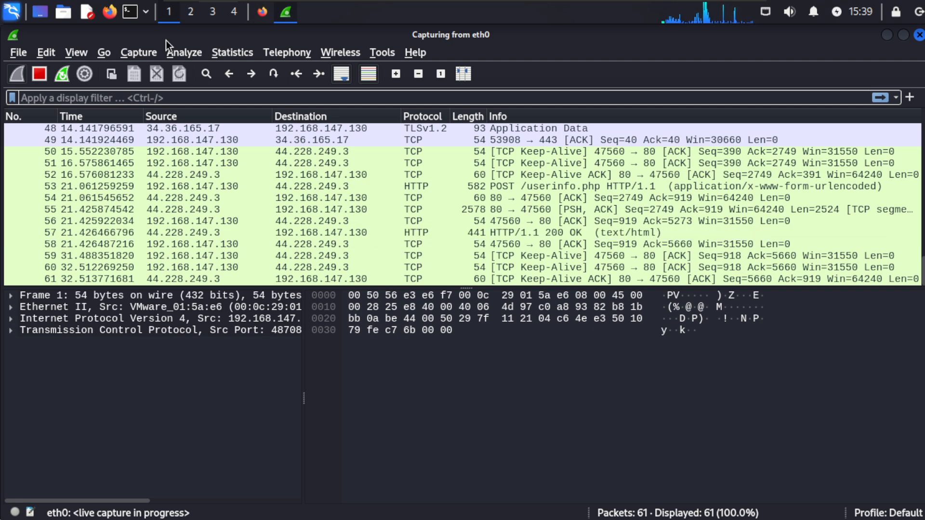
Step: Stop the eth0 capture at 61 packets and scroll from packet 51 back to frame 1
left_click(39, 75)
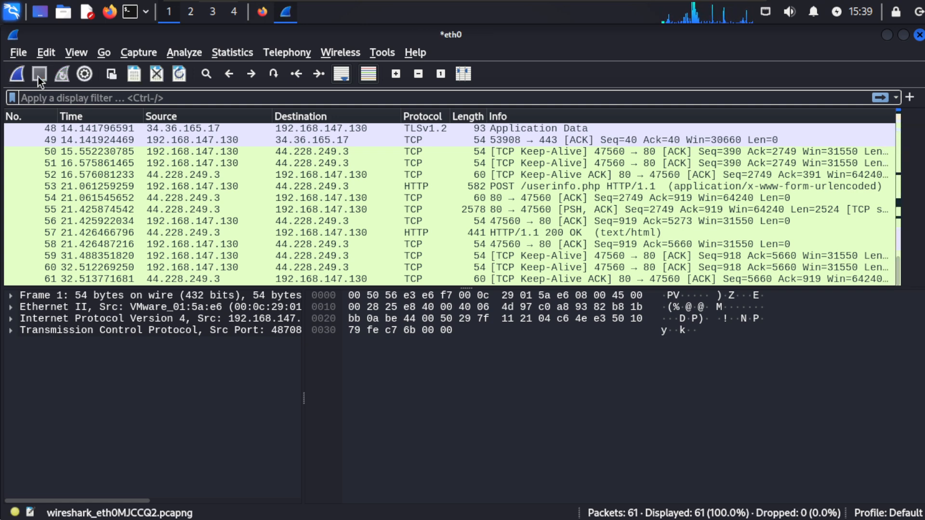
left_click(168, 166)
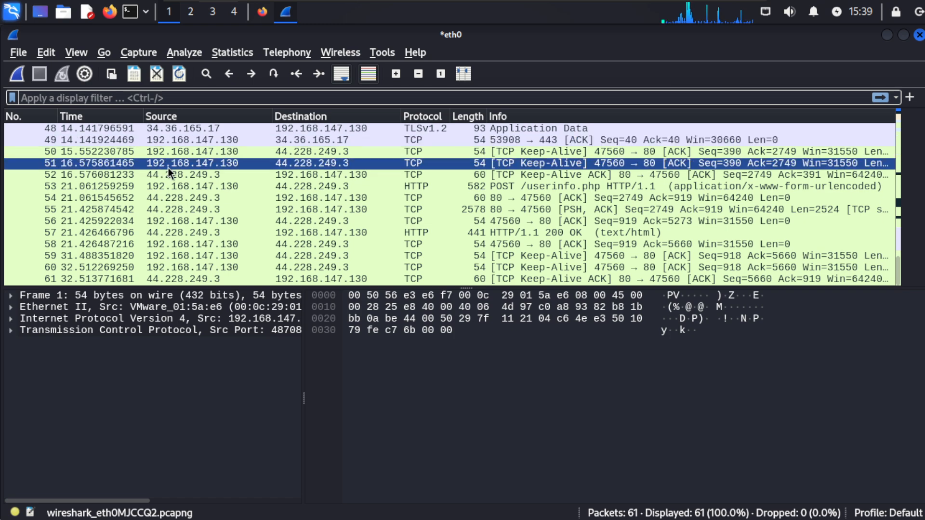
scroll(214, 241, "up", 6)
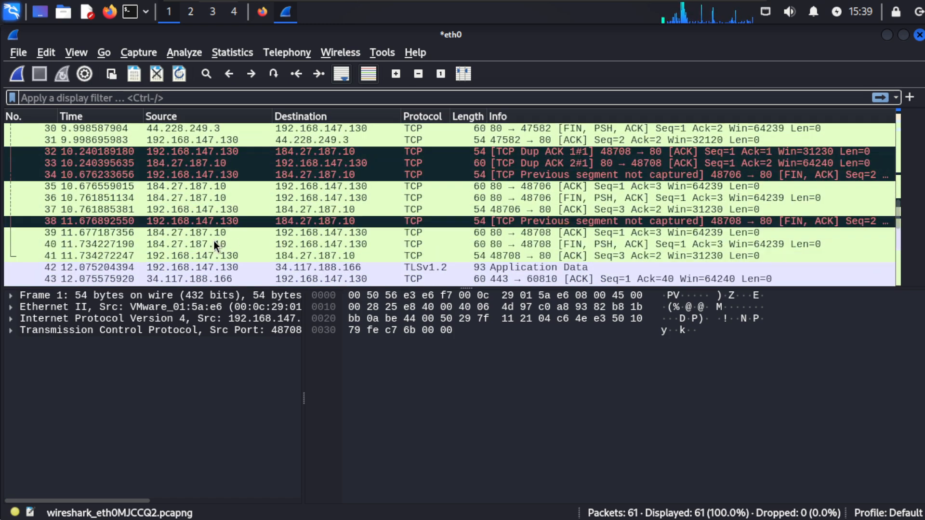
scroll(214, 241, "up", 10)
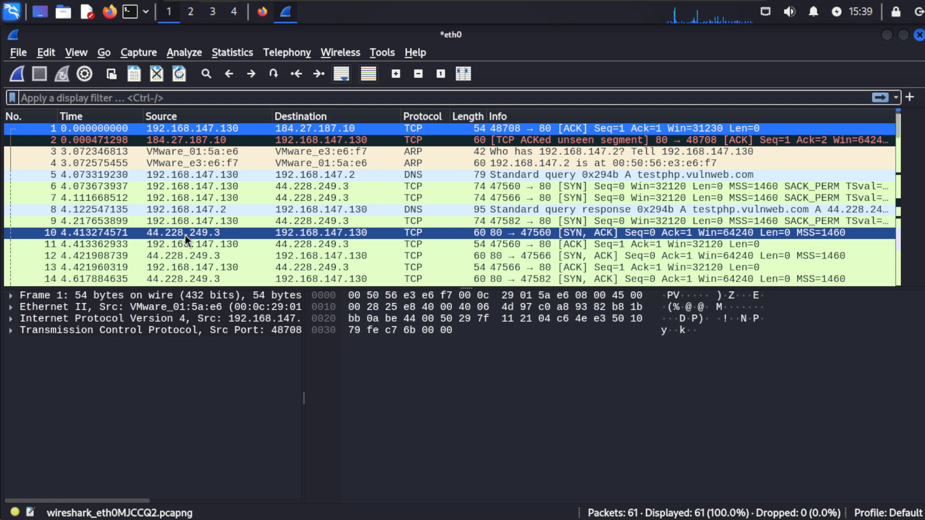
Step: Copy the base address testphp.vulnweb.com/ from the user info page's URL in Firefox
key("alt+Tab")
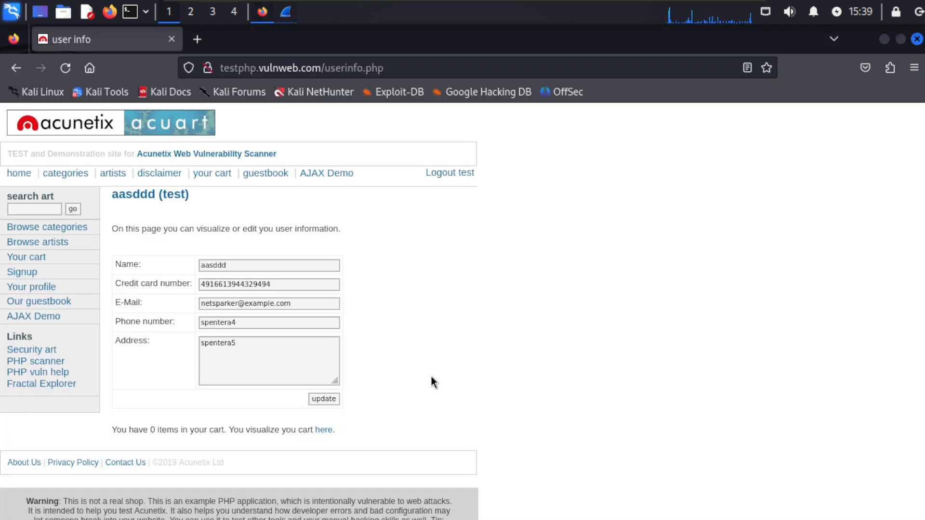
left_click(325, 68)
left_click(325, 68)
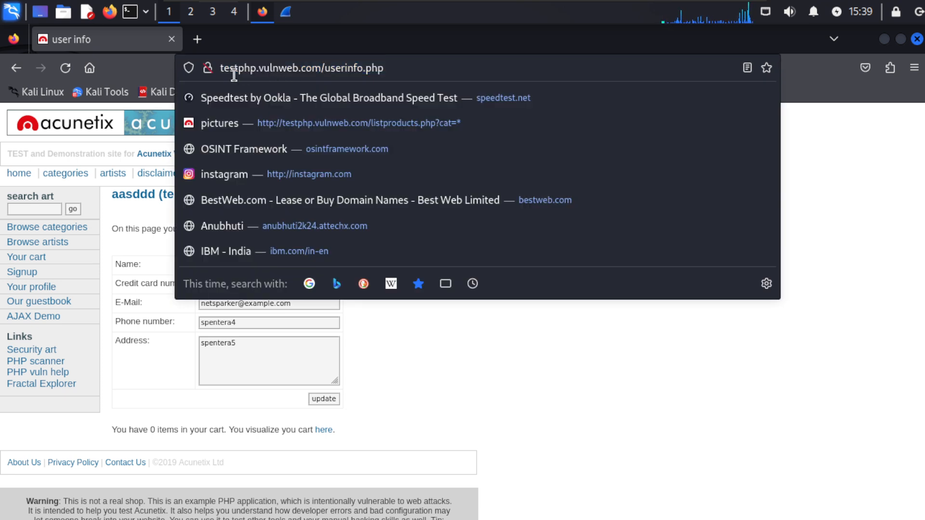
left_click_drag(220, 68, 323, 68)
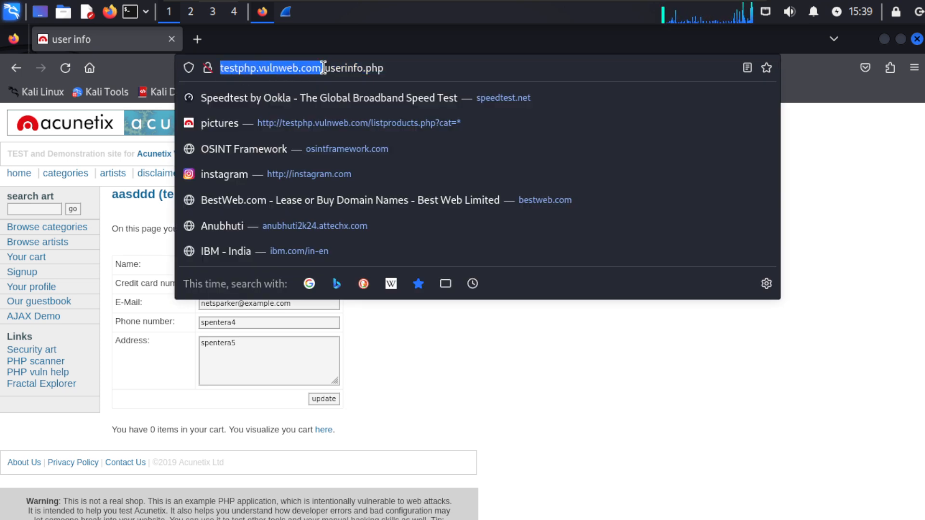
right_click(323, 68)
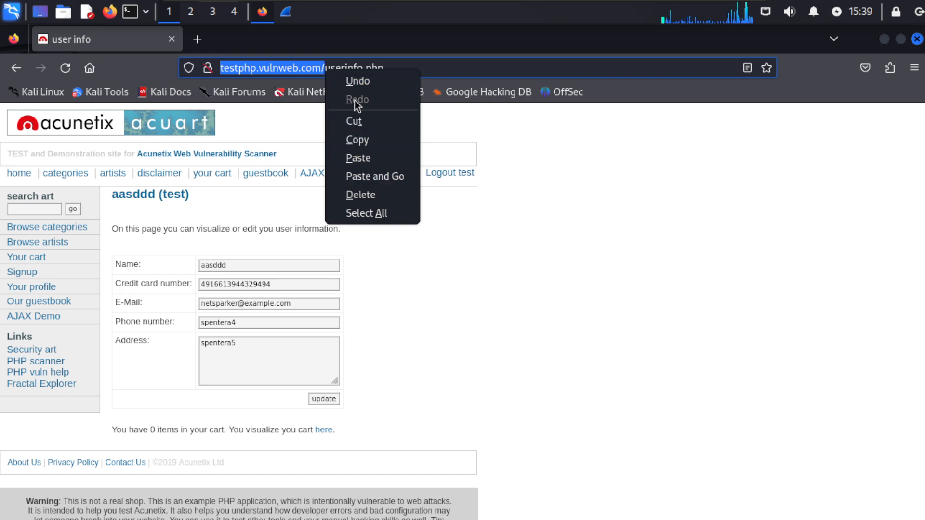
left_click(358, 140)
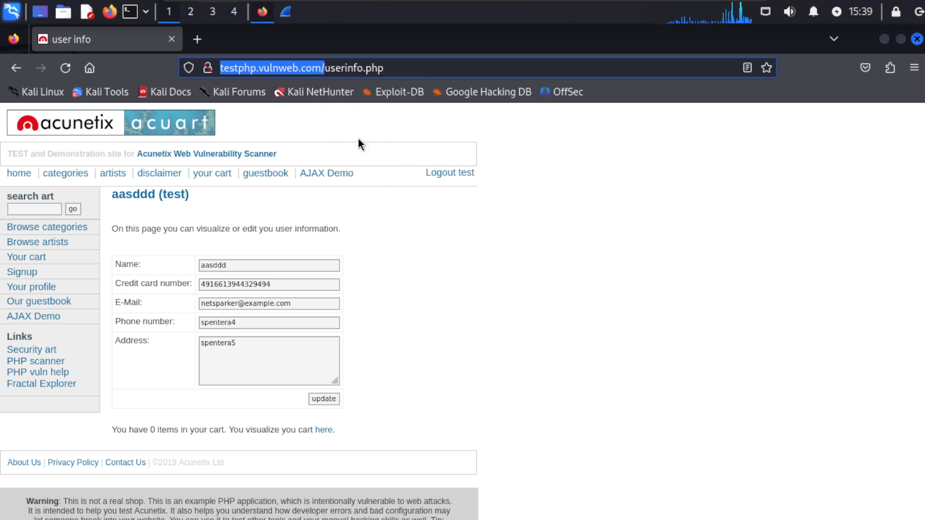
left_click(127, 20)
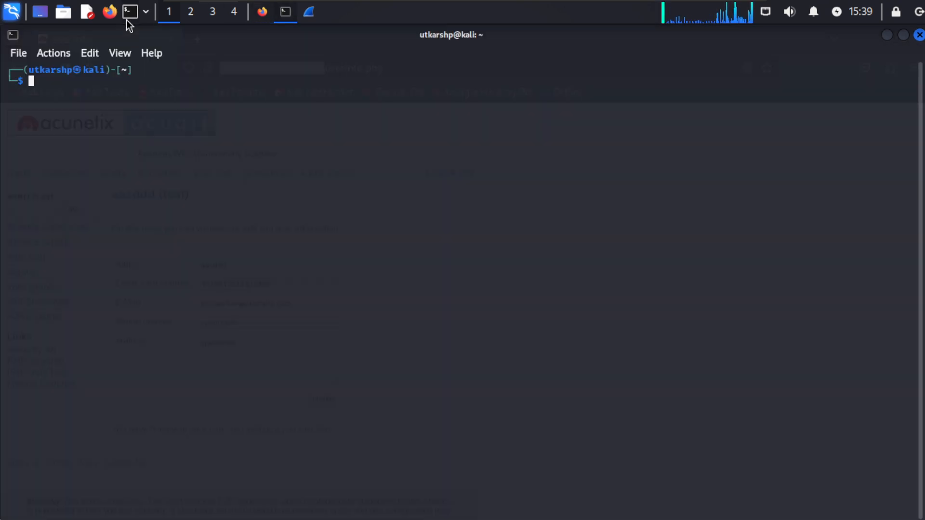
type("ping")
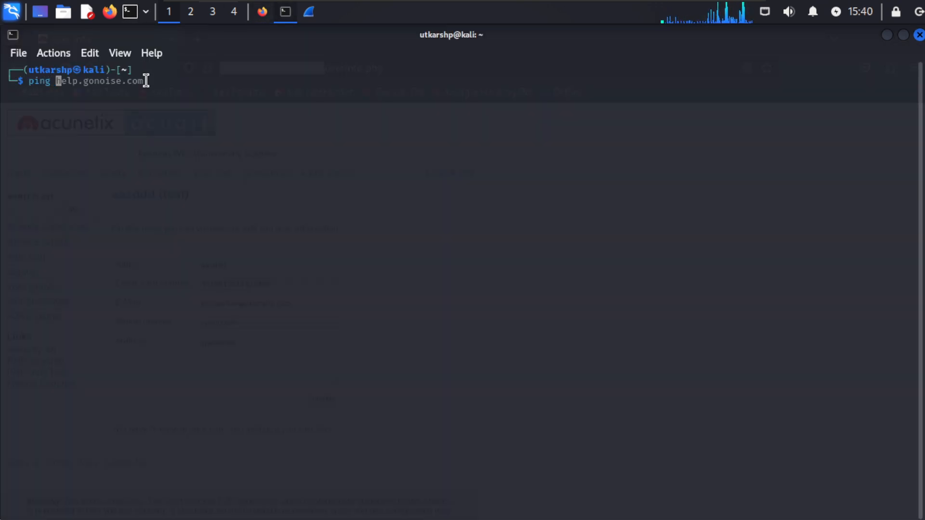
right_click(147, 81)
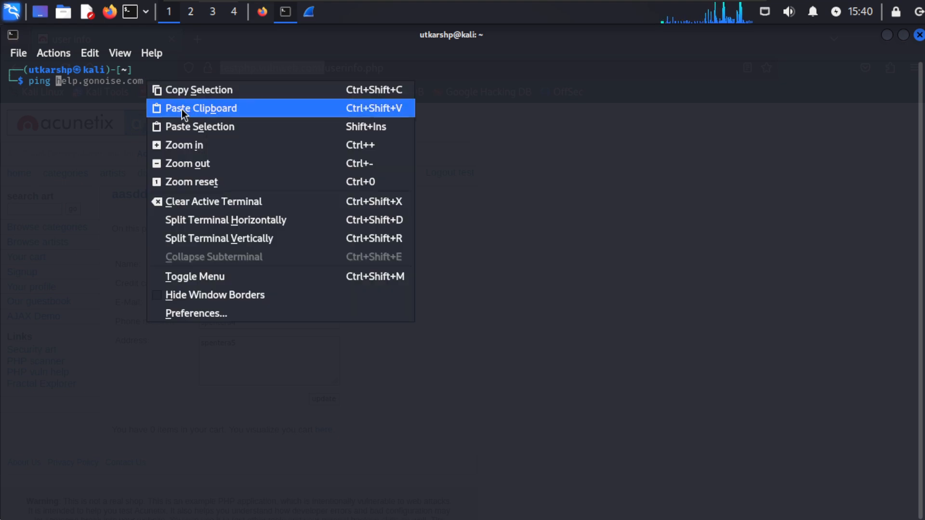
left_click(187, 126)
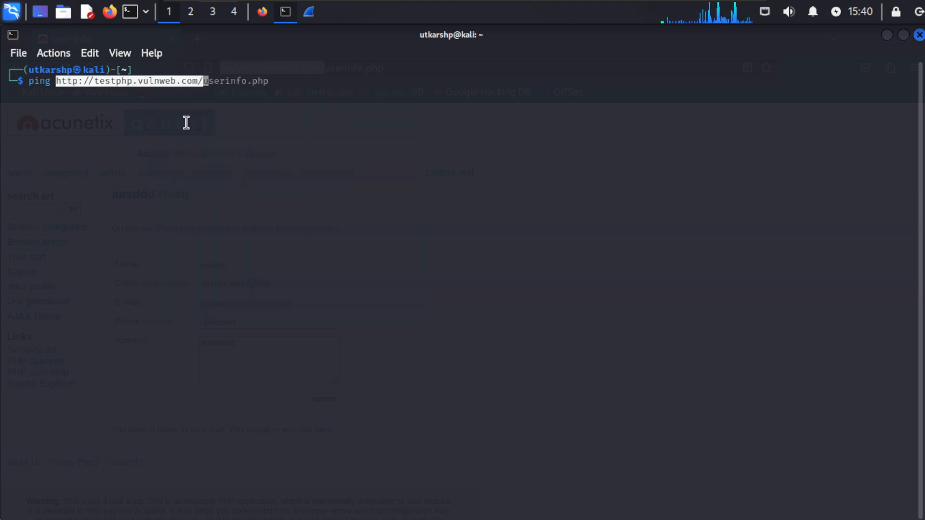
key("Return")
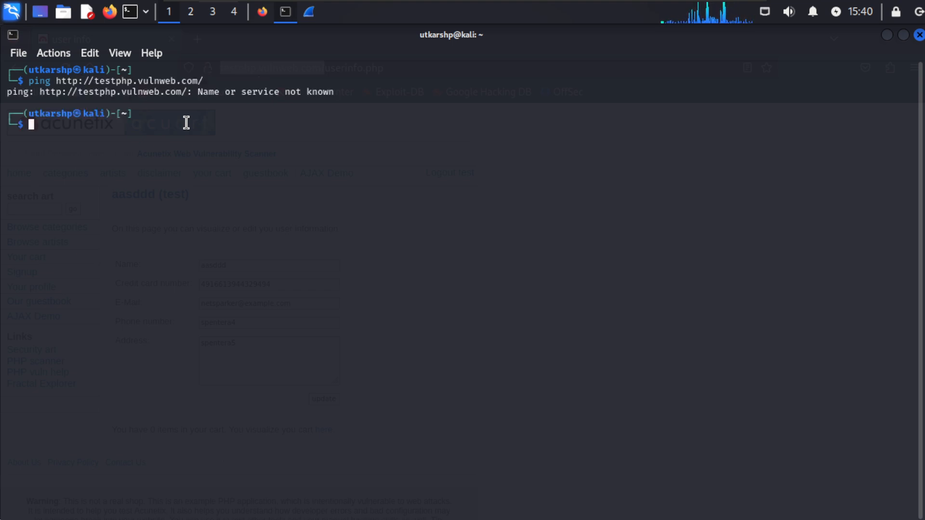
key("Up")
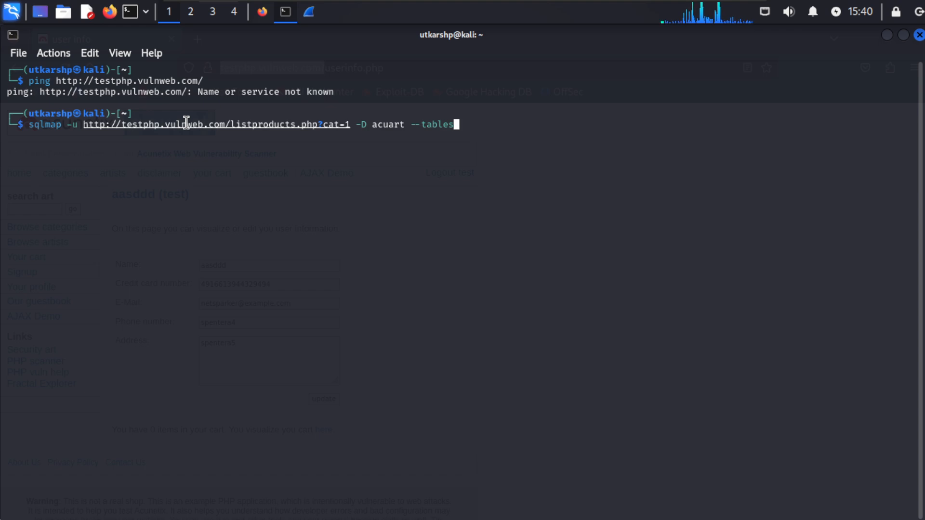
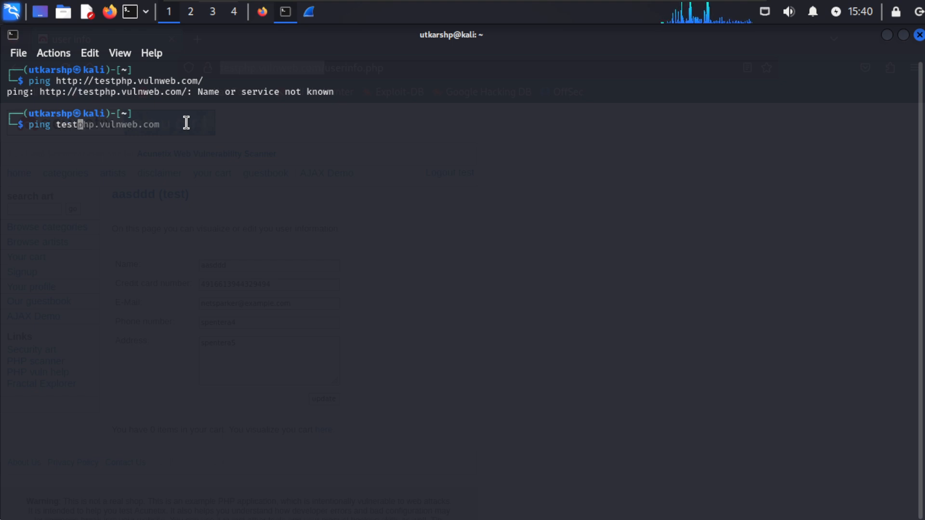
Step: Ping testphp.vulnweb.com once to confirm it resolves to 44.228.249.3, then return to Wireshark
key("Right")
key("Return")
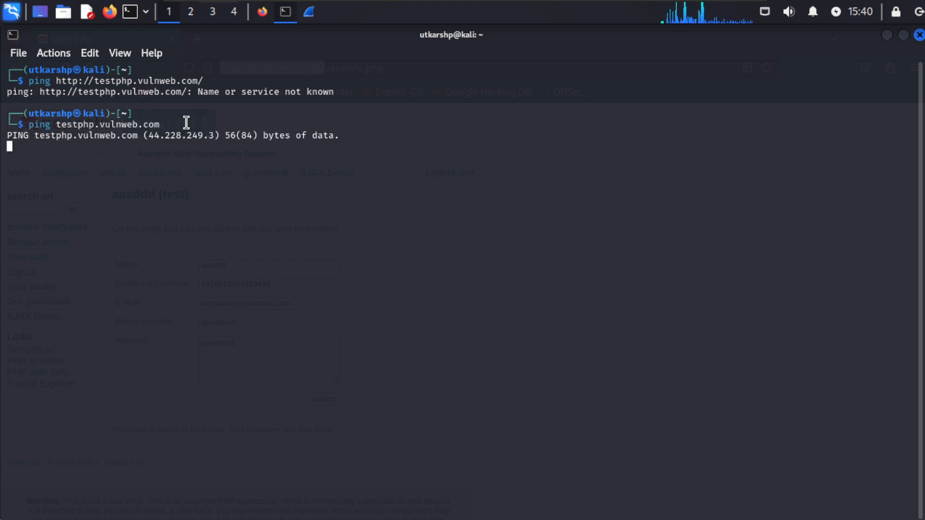
key("ctrl+c")
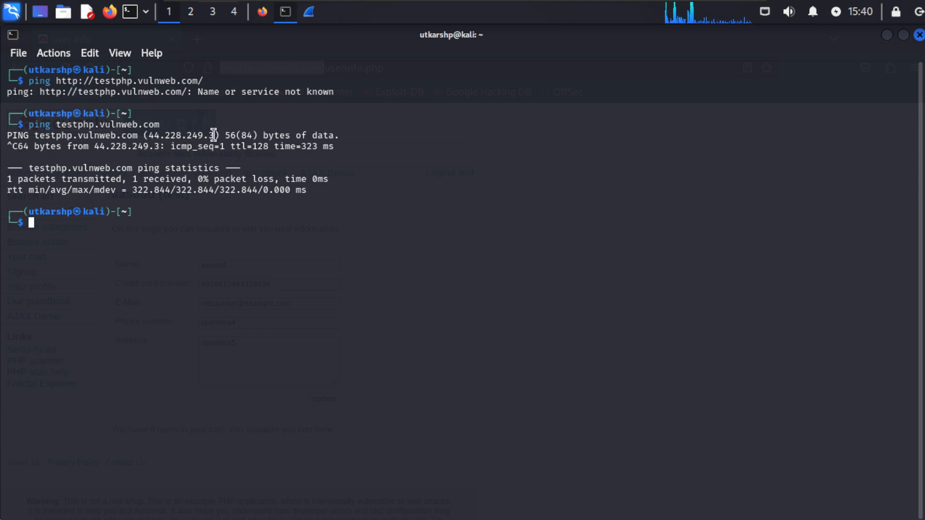
key("alt+Tab")
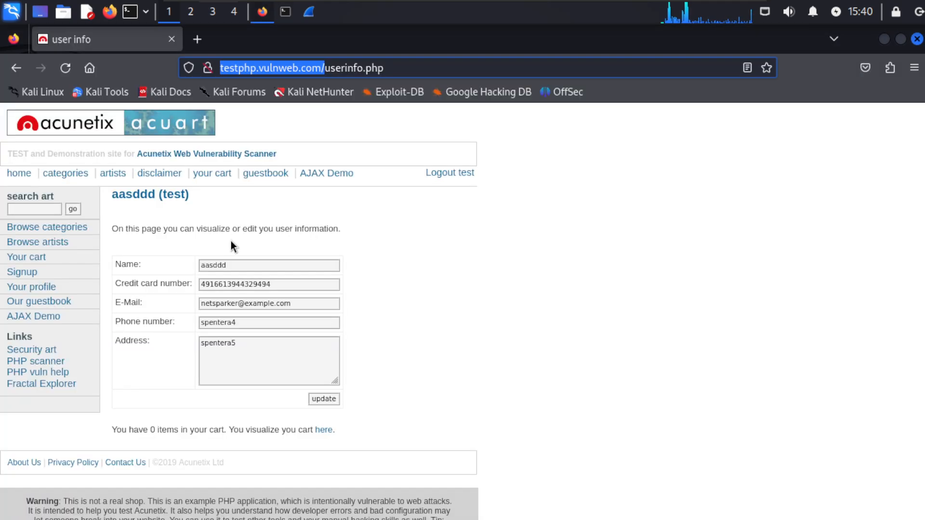
key("alt+Tab")
key("alt+Tab")
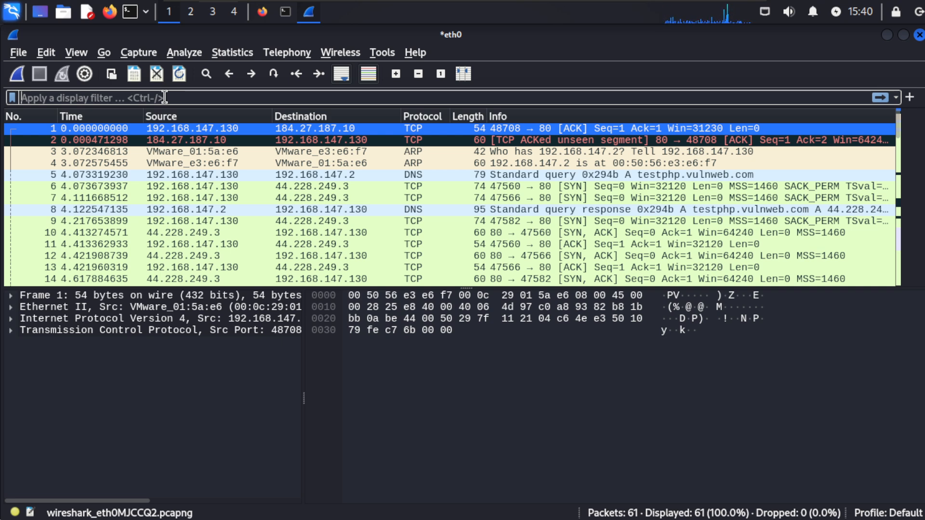
Step: Apply the http display filter, narrowing 61 packets to the login.php GET, userinfo.php POST and two 200 OK replies
type("http")
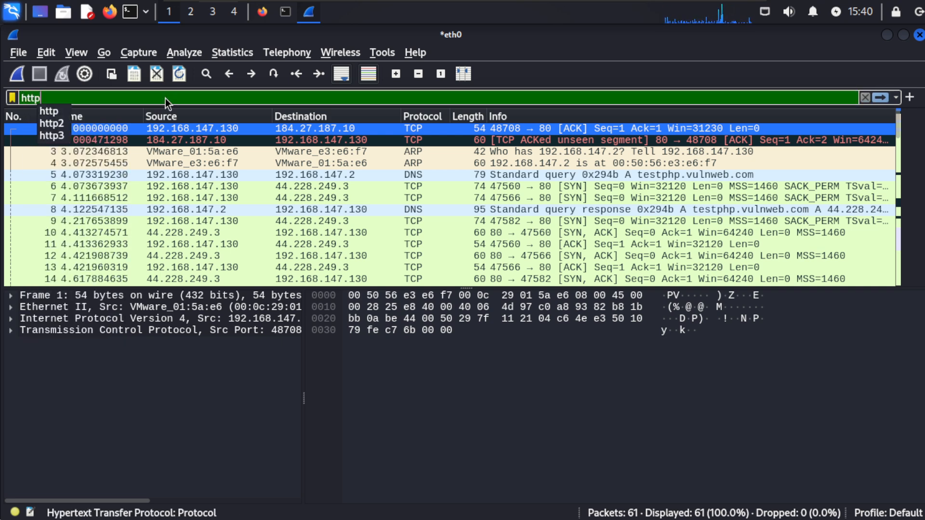
key("Return")
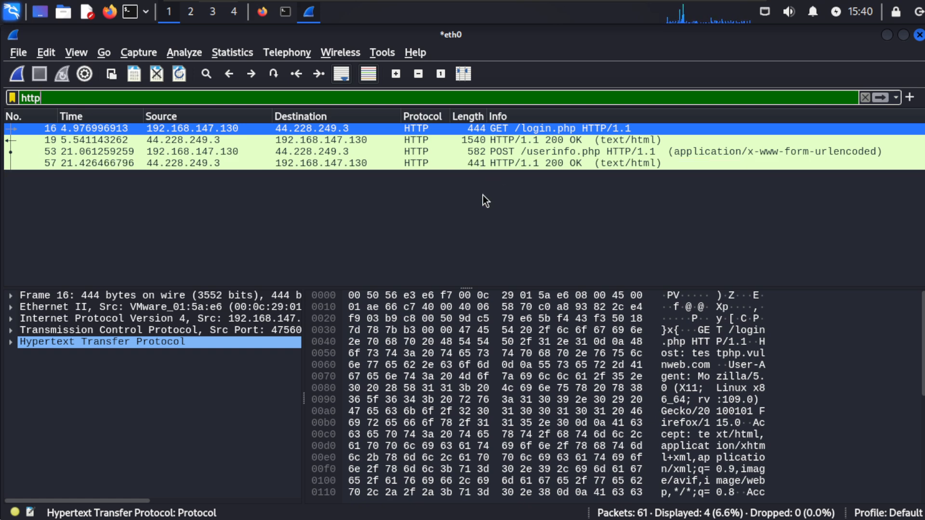
key("alt+Tab")
key("alt+Tab")
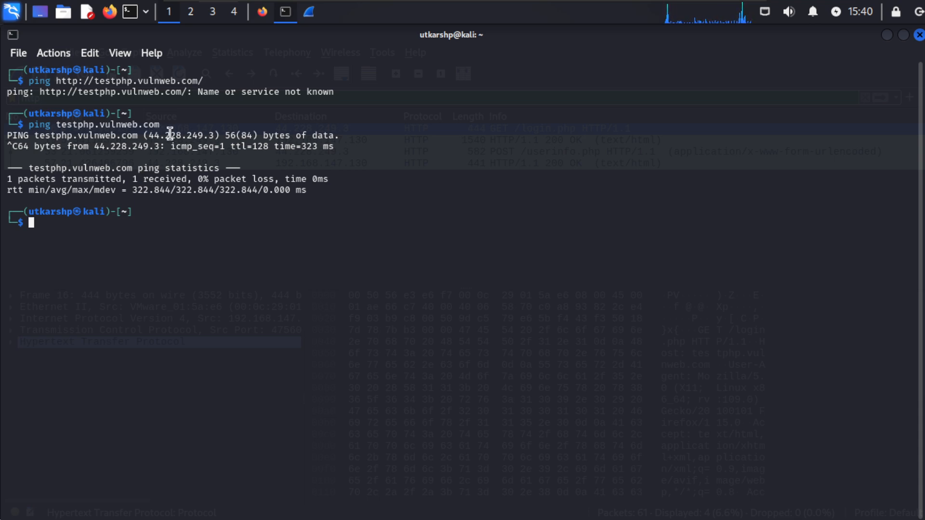
key("alt+Tab")
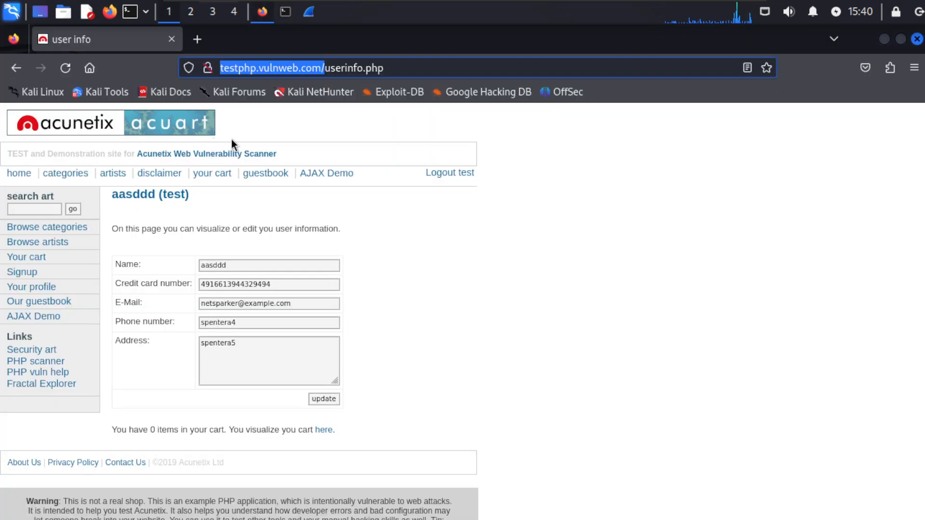
key("alt+Tab")
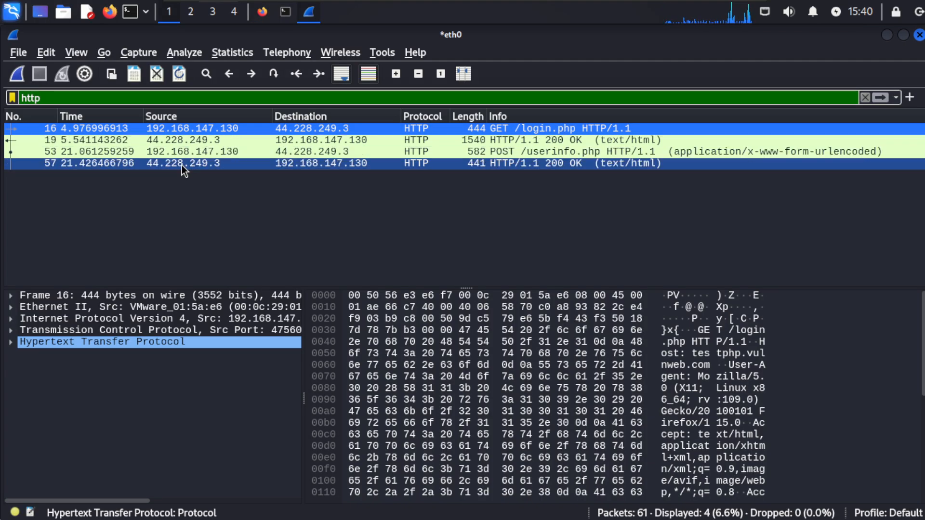
Step: Select packet 19, the 200 OK response, and trace its hex bytes to the TCP segment data field
left_click(155, 140)
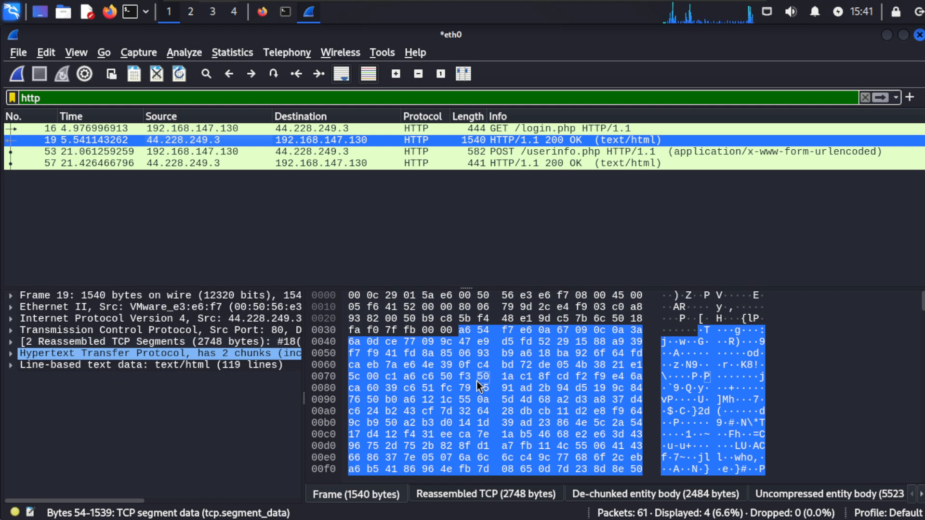
scroll(476, 380, "down", 9)
scroll(477, 382, "down", 18)
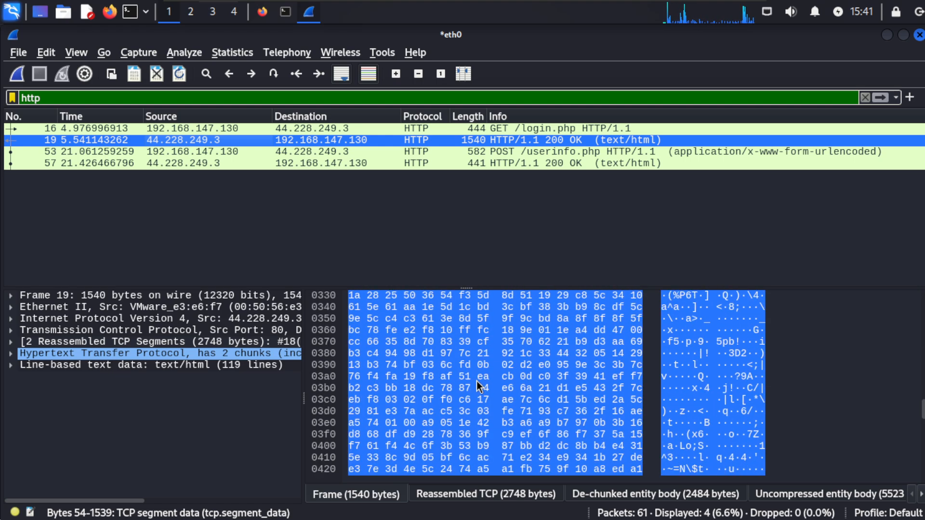
scroll(476, 381, "up", 20)
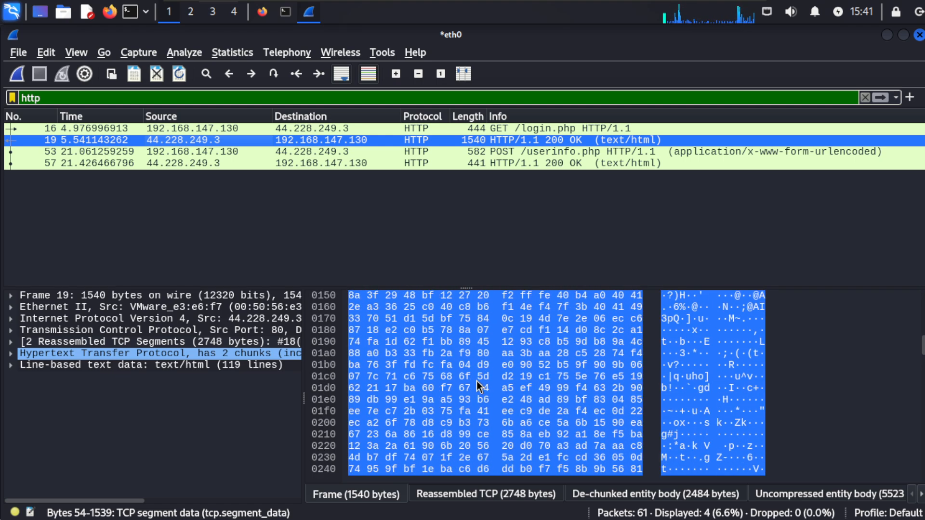
left_click(464, 321)
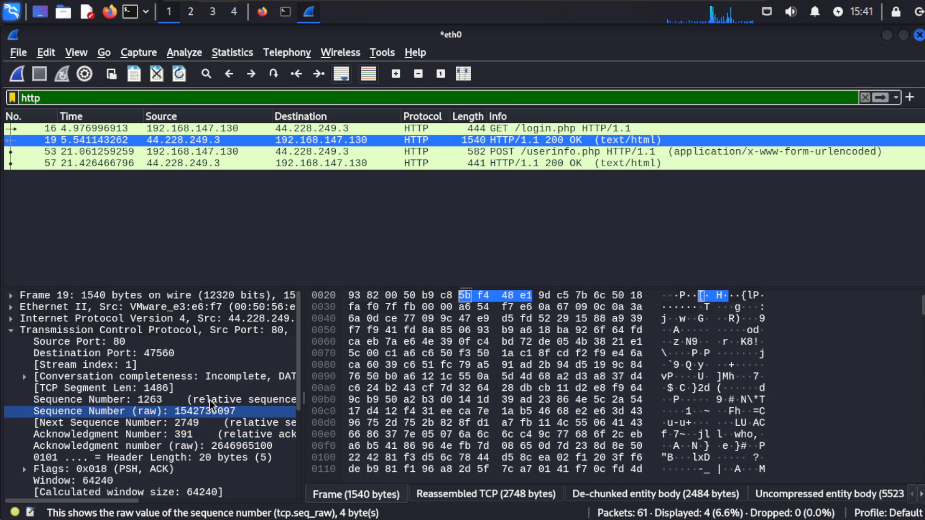
scroll(528, 391, "down", 9)
left_click(395, 450)
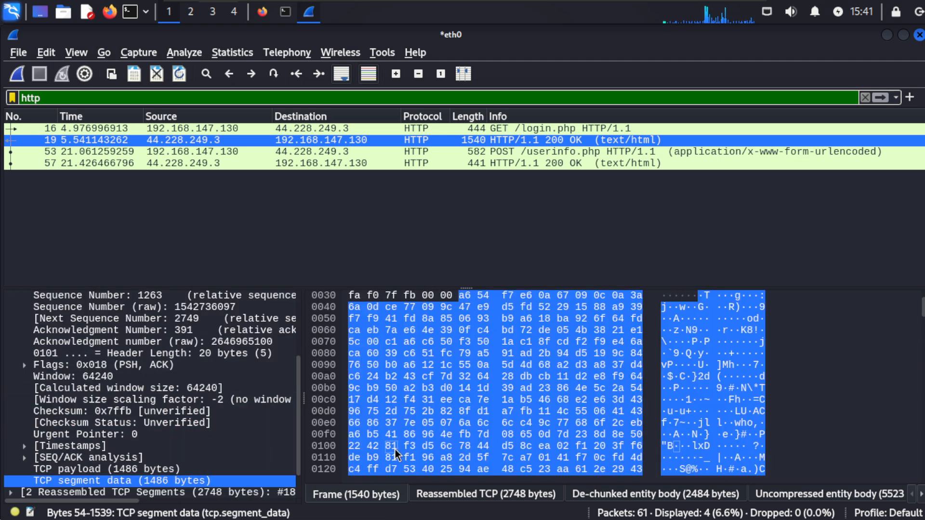
Step: Expand Hypertext Transfer Protocol and the HTTP/1.1 200 OK line to reveal status 200 and the server headers
scroll(395, 453, "down", 7)
scroll(83, 478, "down", 1)
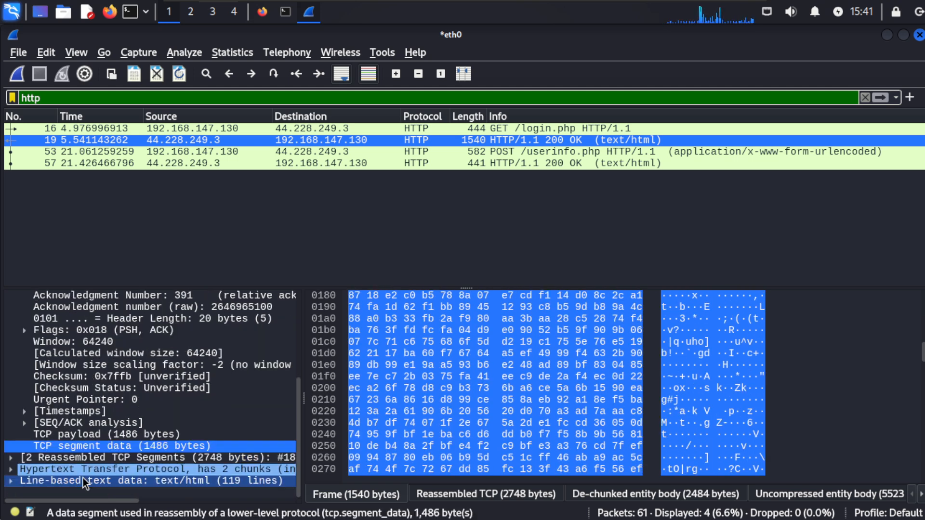
left_click(9, 470)
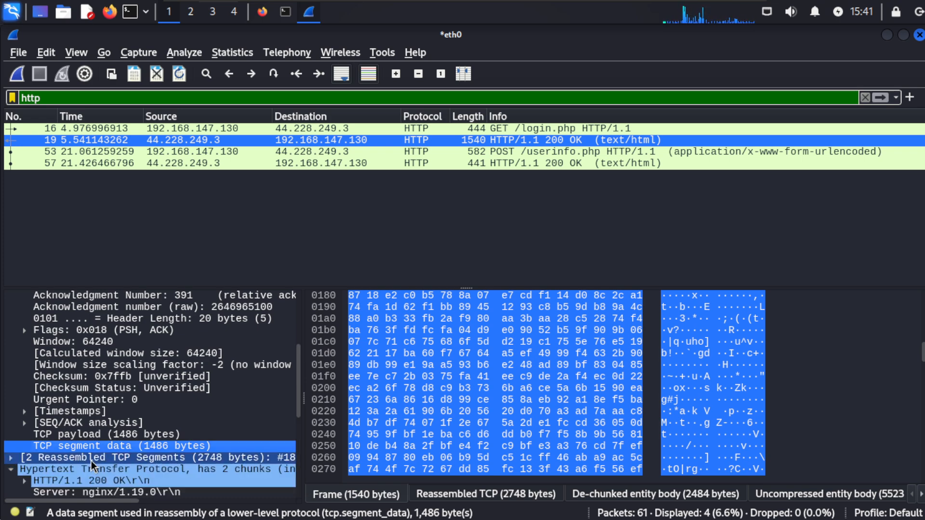
scroll(91, 460, "down", 3)
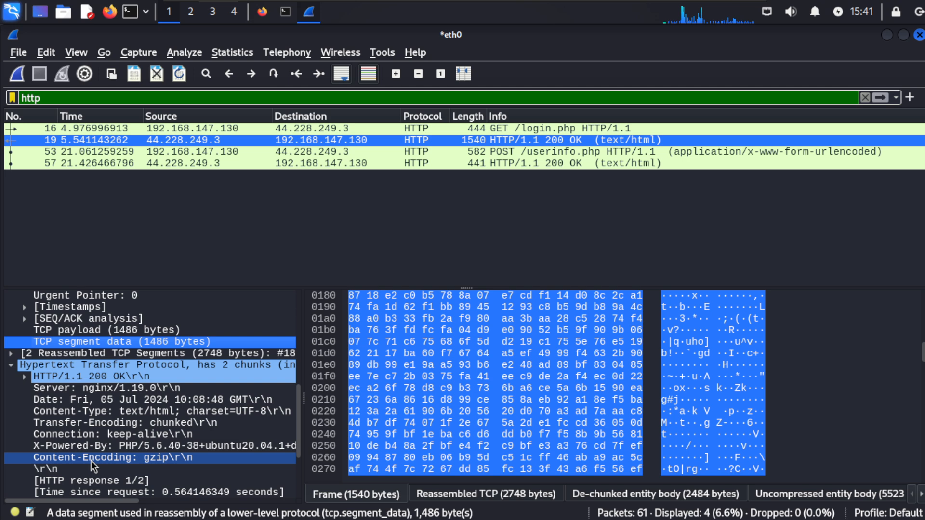
left_click(24, 379)
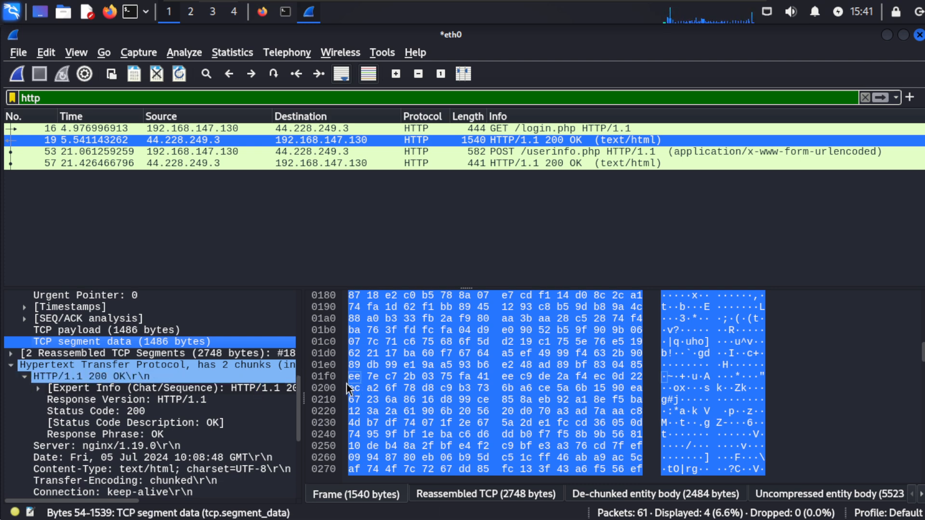
Step: Follow packet 19's HTTP Stream and read down to the POST /userinfo.php login form data
right_click(213, 141)
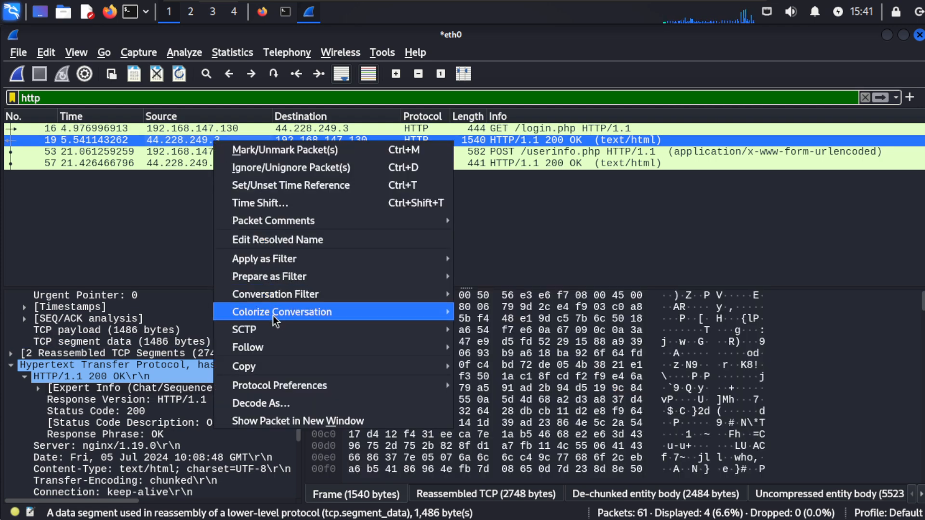
mouse_move(284, 349)
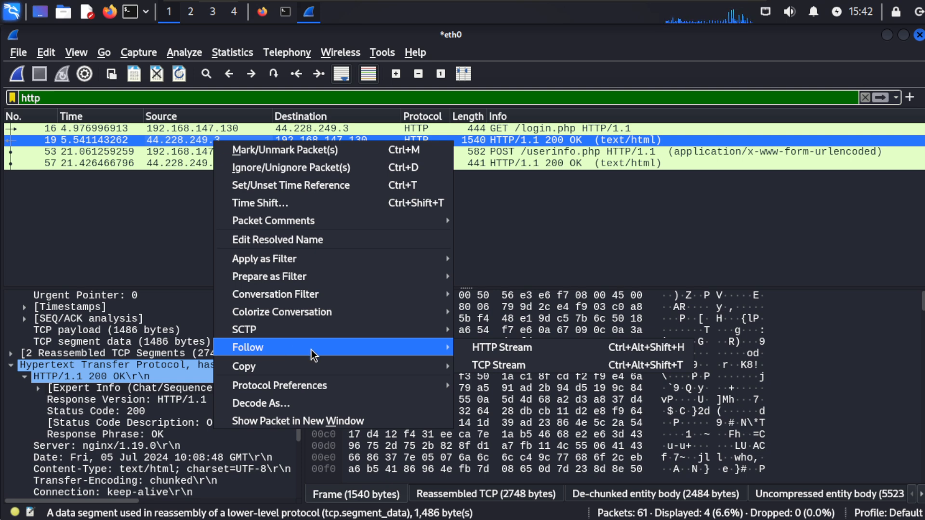
left_click(493, 348)
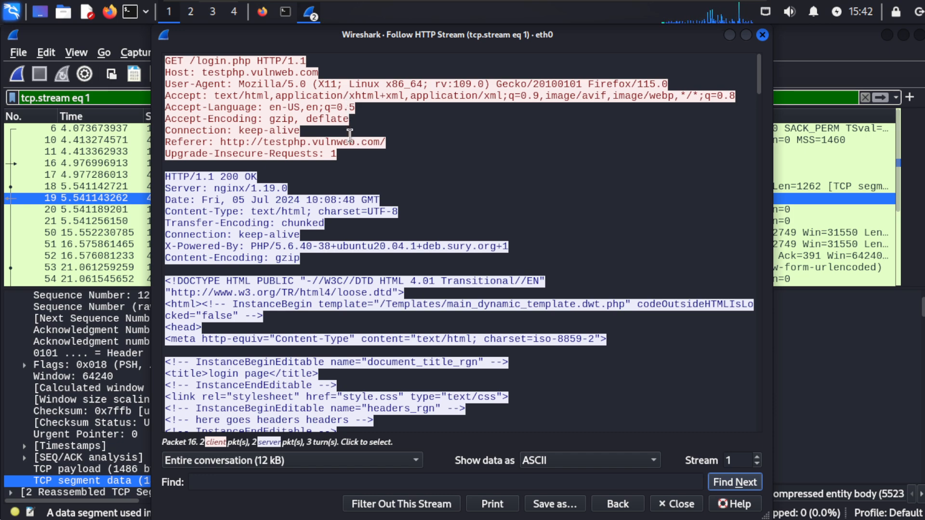
scroll(351, 151, "down", 14)
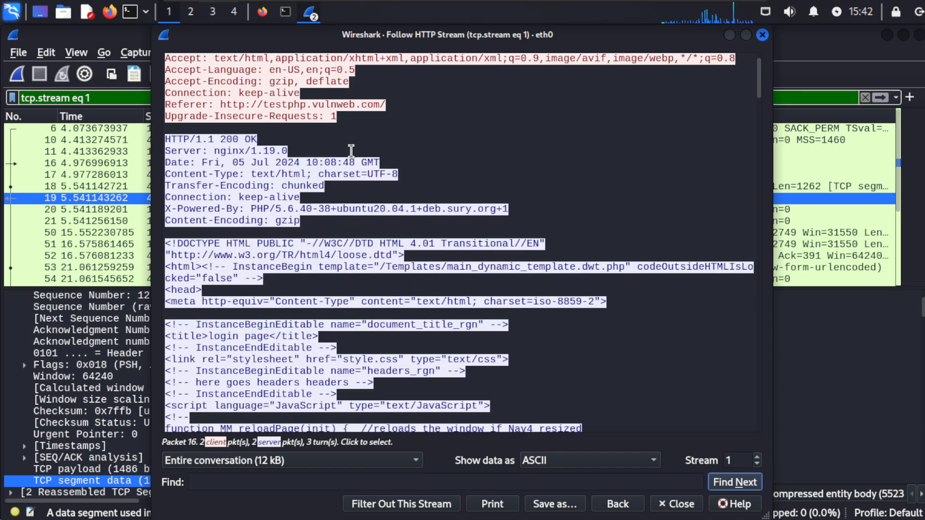
scroll(351, 151, "down", 16)
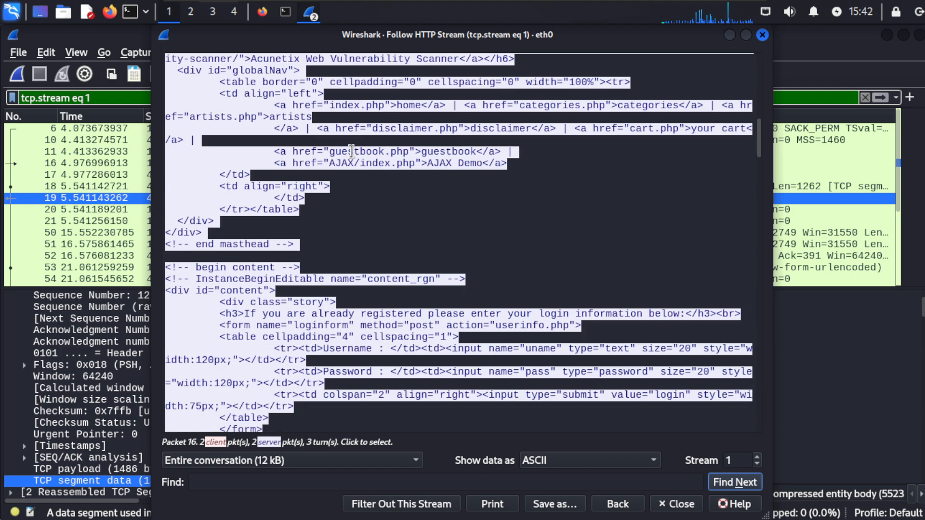
scroll(351, 151, "down", 12)
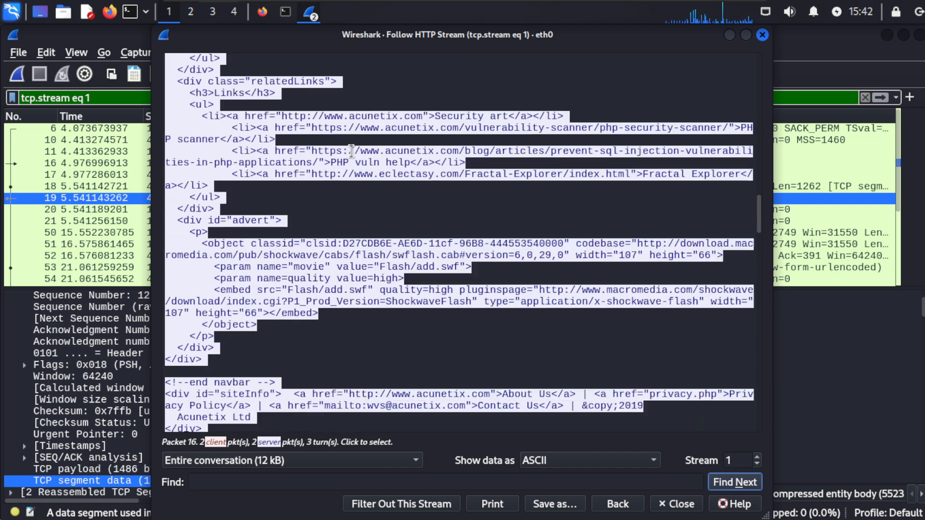
scroll(351, 151, "down", 2)
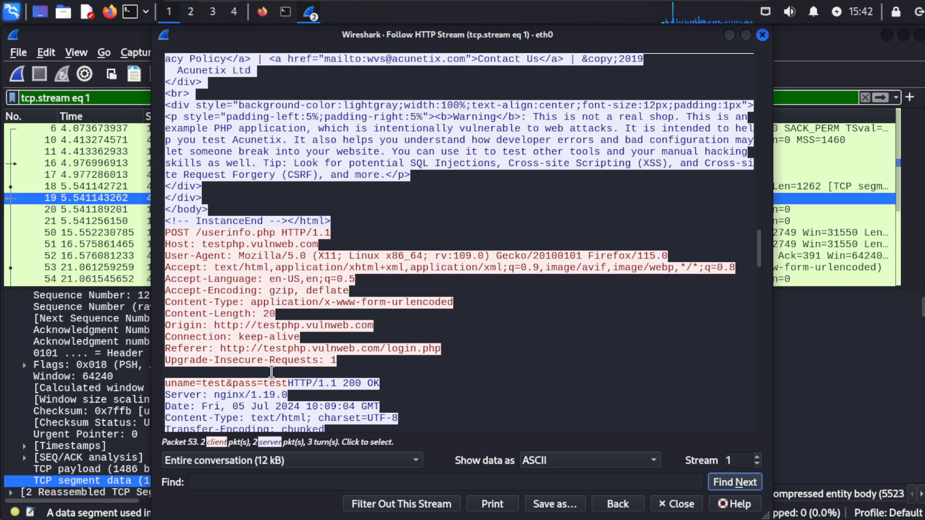
left_click_drag(286, 383, 167, 383)
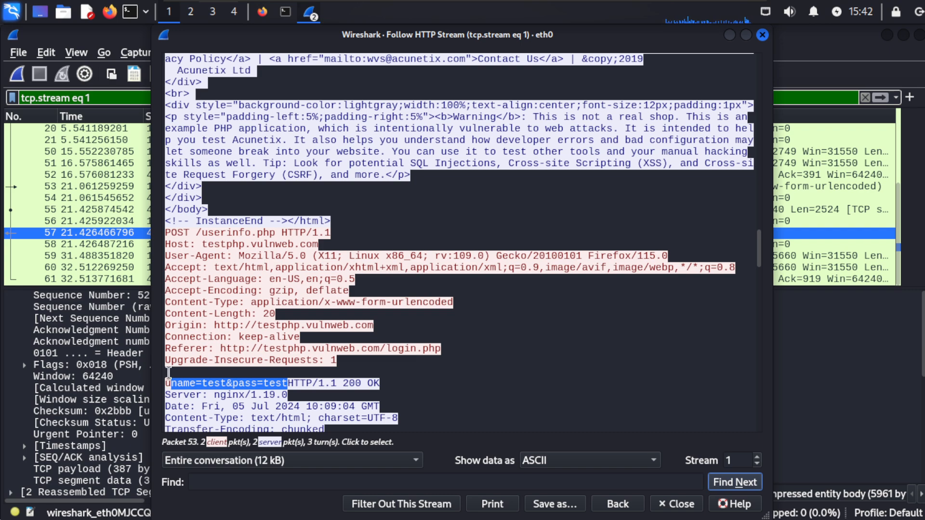
left_click(170, 370)
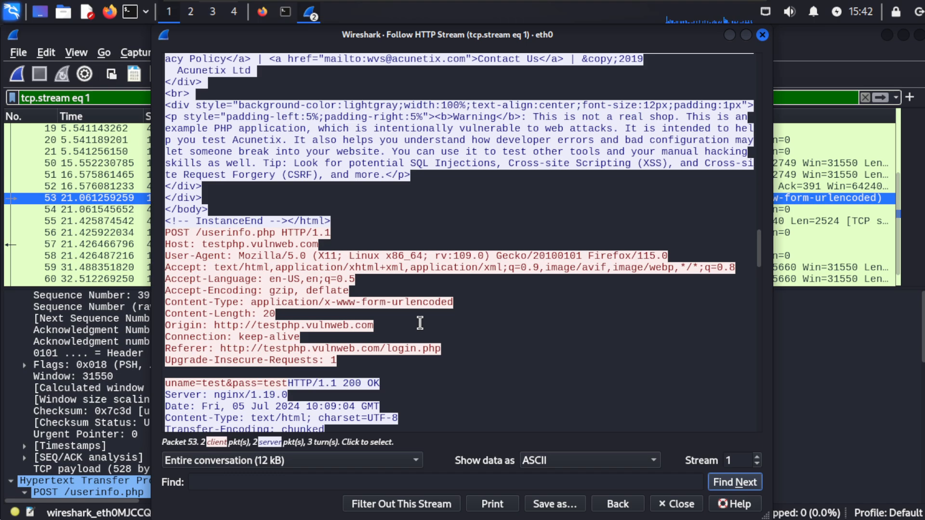
key("alt+Tab")
key("alt+Tab")
key("alt+Tab")
key("alt+Tab")
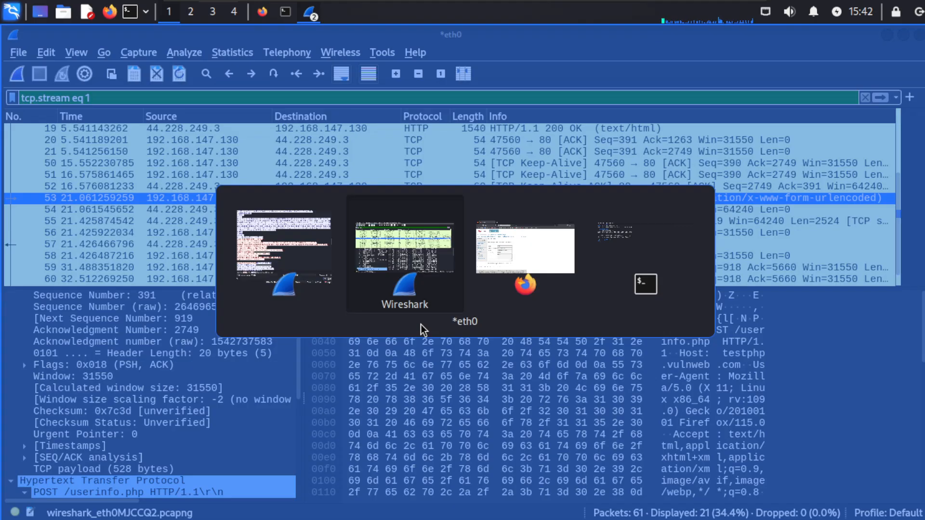